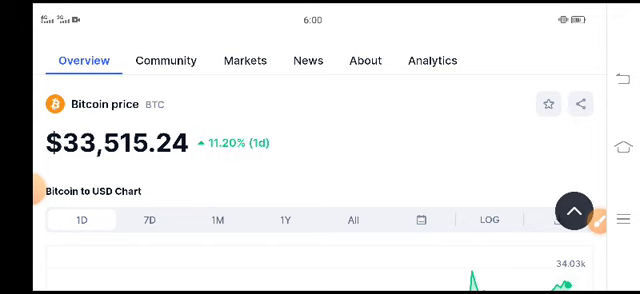
{"action": "scroll", "coordinate": [320, 180], "scroll_direction": "down", "scroll_amount": 1}
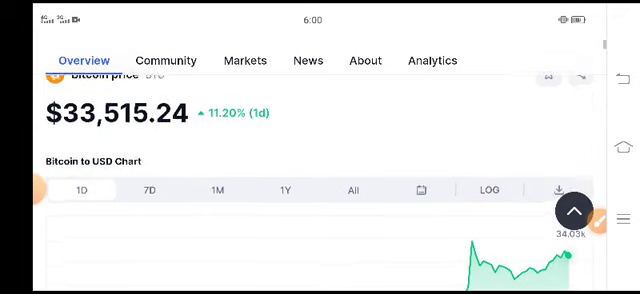
Step: Draw two red arrows at the Bitcoin price, then clear them and stop annotating
{"action": "left_click", "coordinate": [598, 218]}
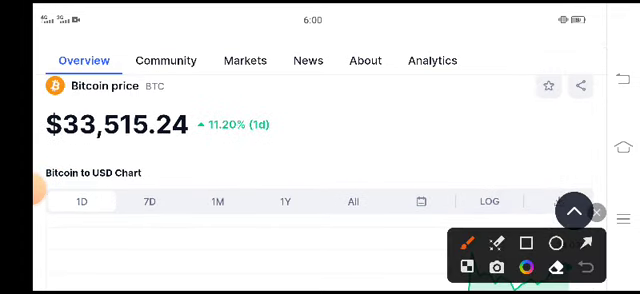
{"action": "left_click_drag", "start_coordinate": [150, 250], "coordinate": [136, 158]}
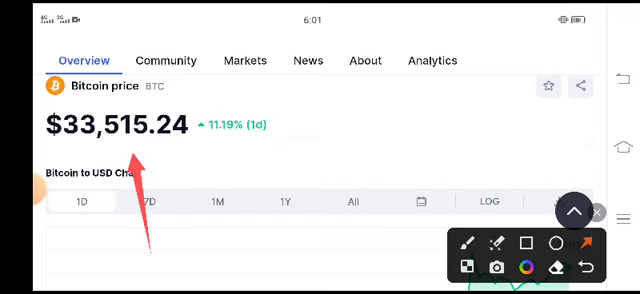
{"action": "left_click_drag", "start_coordinate": [200, 215], "coordinate": [226, 158]}
{"action": "left_click", "coordinate": [598, 212]}
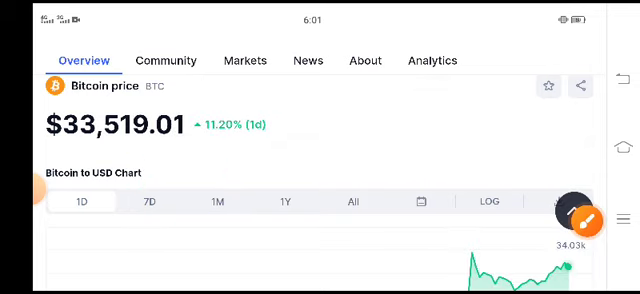
{"action": "scroll", "coordinate": [320, 180], "scroll_direction": "down", "scroll_amount": 3}
{"action": "scroll", "coordinate": [320, 180], "scroll_direction": "up", "scroll_amount": 3}
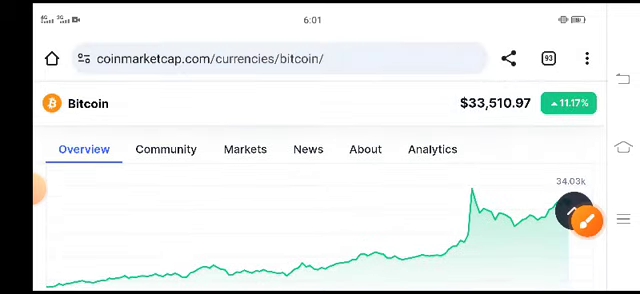
{"action": "scroll", "coordinate": [320, 180], "scroll_direction": "down", "scroll_amount": 3}
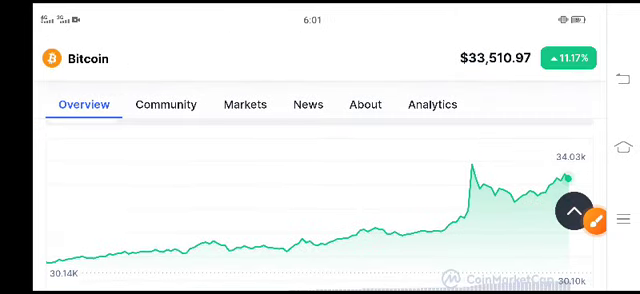
Step: Draw two red strokes over the 24h chart's late-day peak near $34.03k, then clear them
{"action": "left_click", "coordinate": [580, 215]}
{"action": "left_click_drag", "start_coordinate": [437, 157], "coordinate": [588, 150]}
{"action": "mouse_move", "coordinate": [463, 210]}
{"action": "left_mouse_down"}
{"action": "mouse_move", "coordinate": [470, 165]}
{"action": "mouse_move", "coordinate": [560, 175]}
{"action": "mouse_move", "coordinate": [590, 195]}
{"action": "left_mouse_up"}
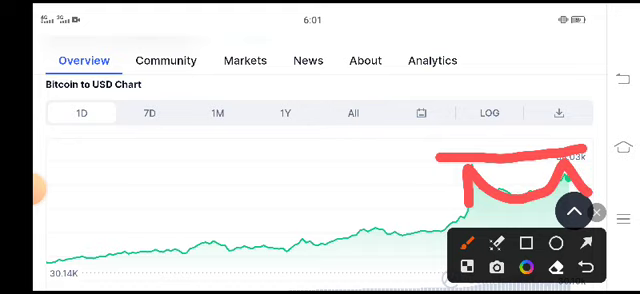
{"action": "left_click", "coordinate": [597, 212]}
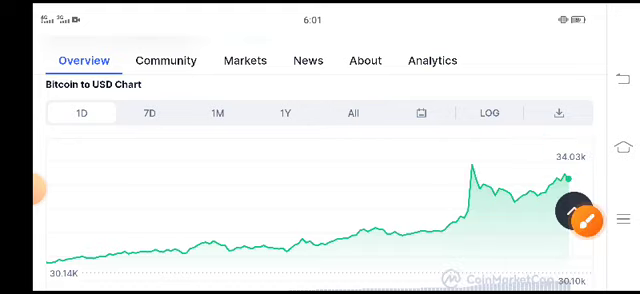
{"action": "scroll", "coordinate": [320, 200], "scroll_direction": "down", "scroll_amount": 5}
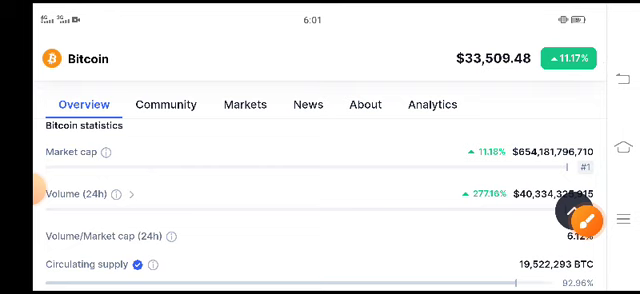
{"action": "scroll", "coordinate": [320, 200], "scroll_direction": "down", "scroll_amount": 1}
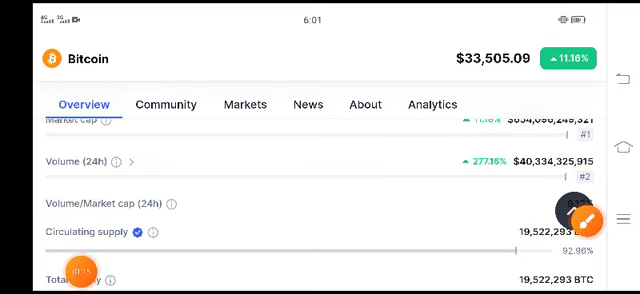
Step: Draw a red arrow at the 277.16% Volume (24h) change in Bitcoin statistics
{"action": "left_click", "coordinate": [578, 212]}
{"action": "left_click_drag", "start_coordinate": [440, 212], "coordinate": [473, 178]}
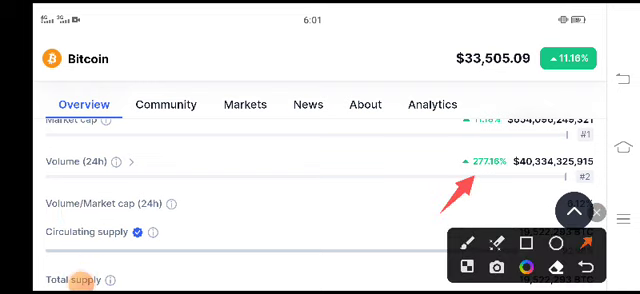